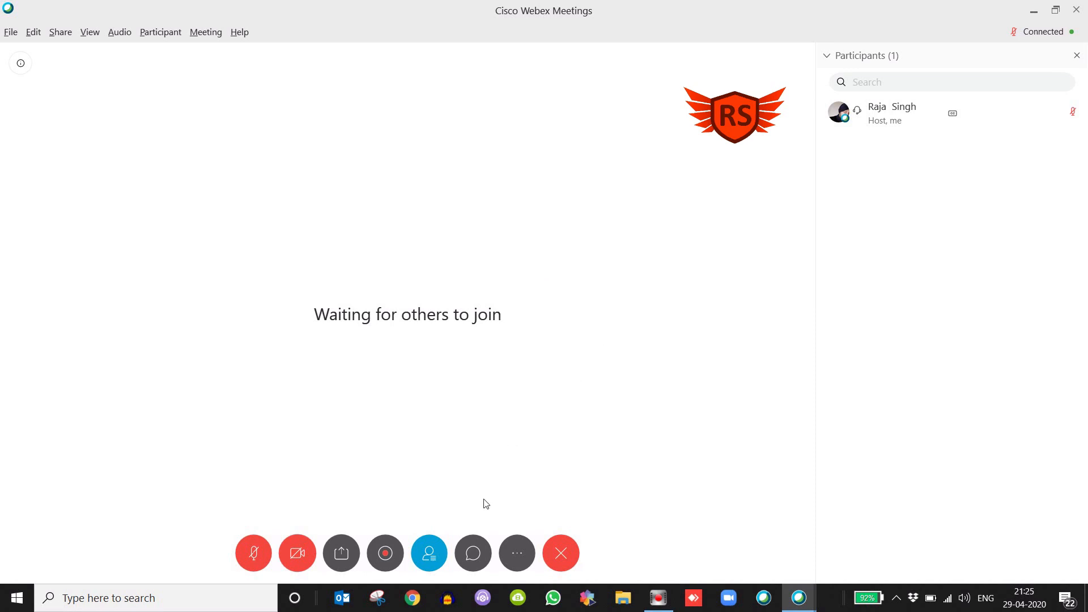
Show the chat panel and add Polling to the meeting's current panels
{"action": "left_click", "coordinate": [473, 553]}
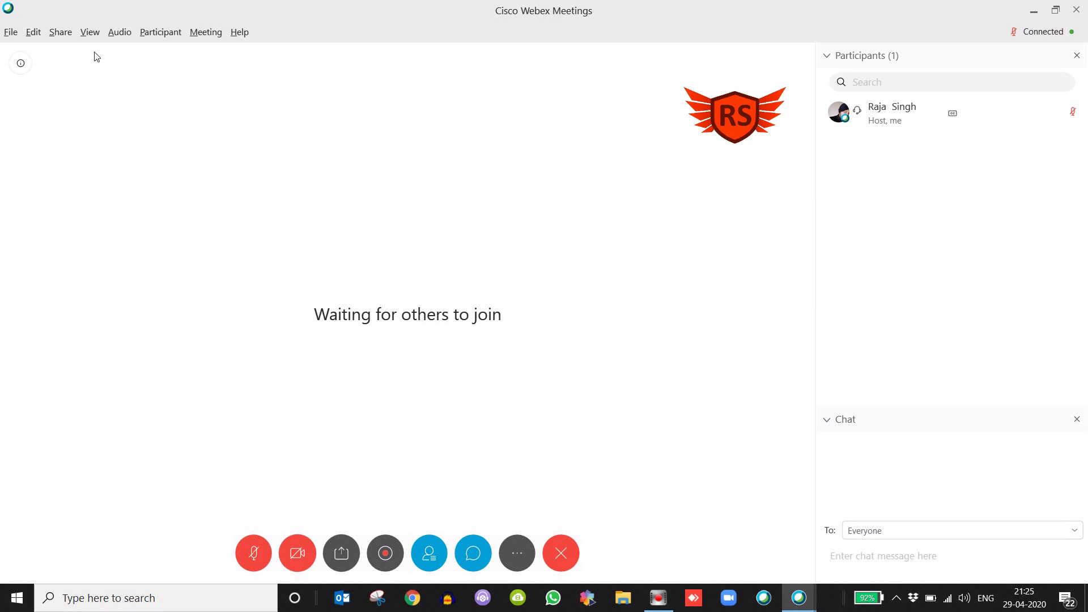
{"action": "left_click", "coordinate": [91, 34]}
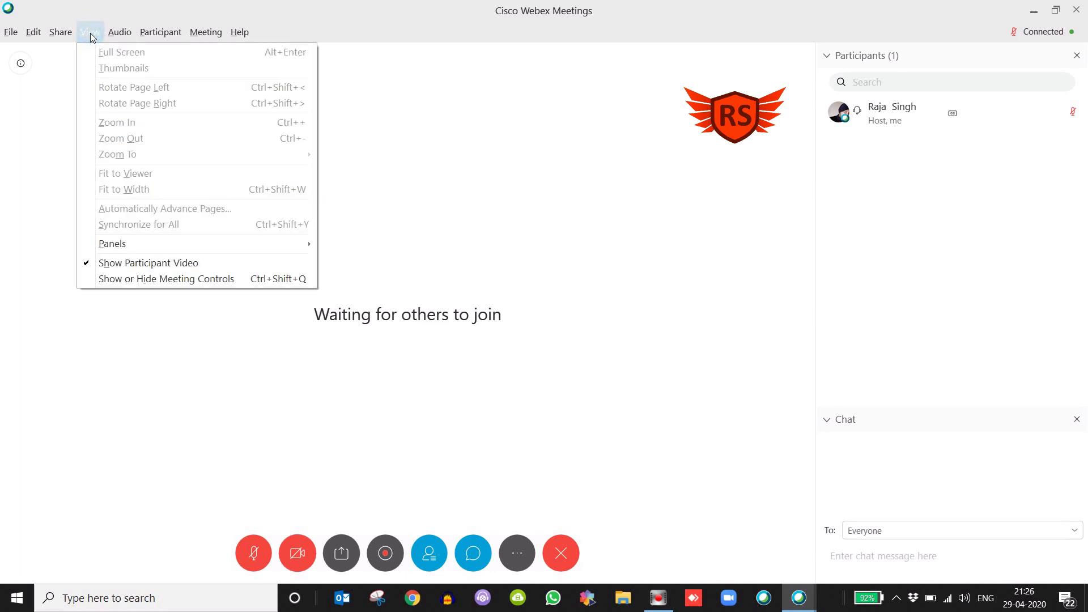
{"action": "mouse_move", "coordinate": [140, 244]}
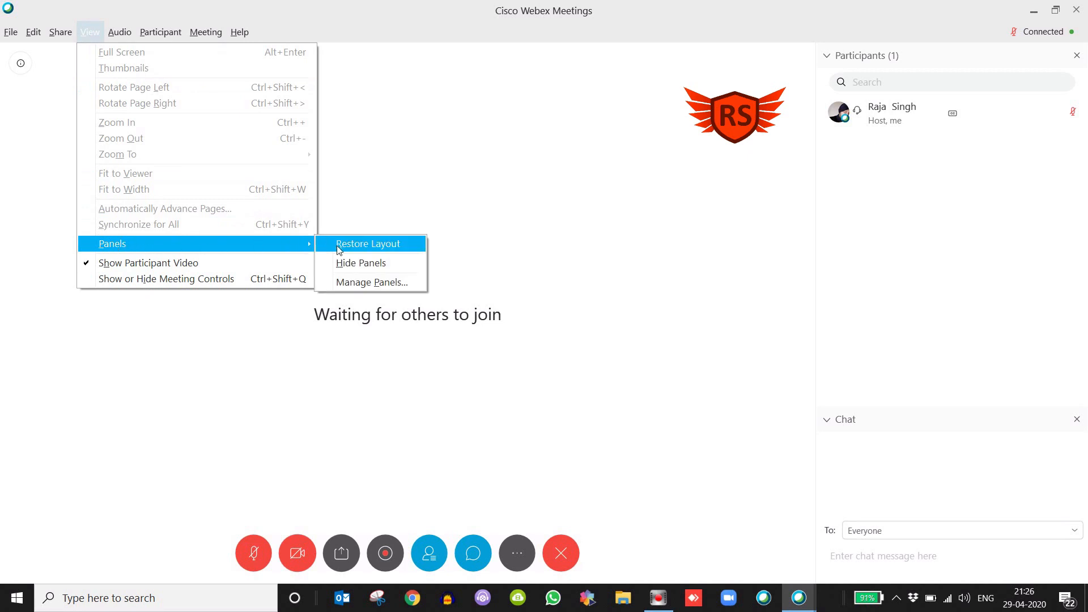
{"action": "left_click", "coordinate": [362, 282]}
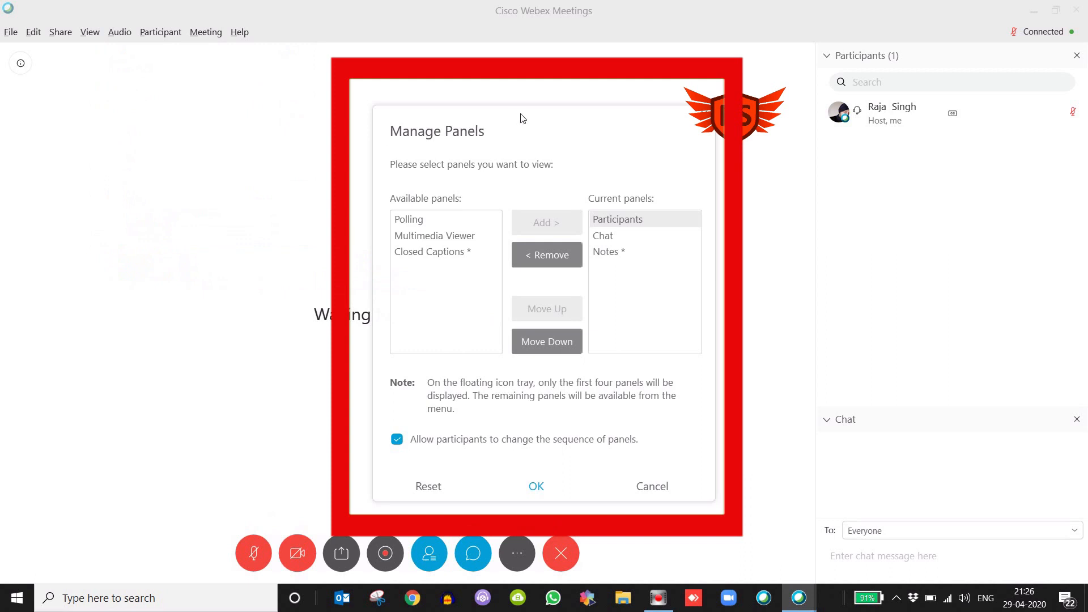
{"action": "left_click_drag", "start_coordinate": [522, 118], "coordinate": [507, 97]}
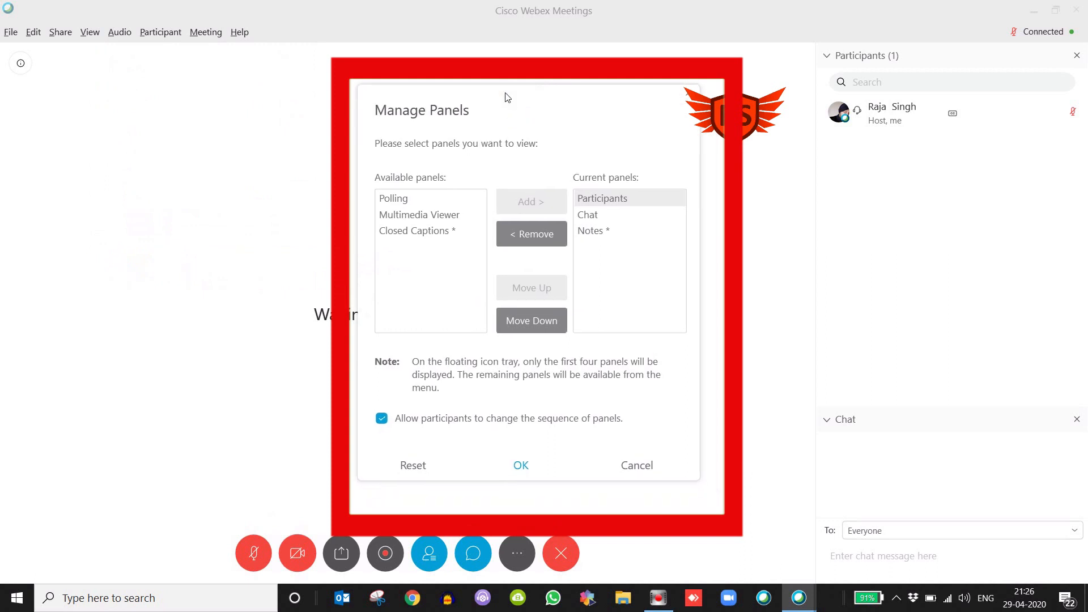
{"action": "left_click", "coordinate": [389, 199]}
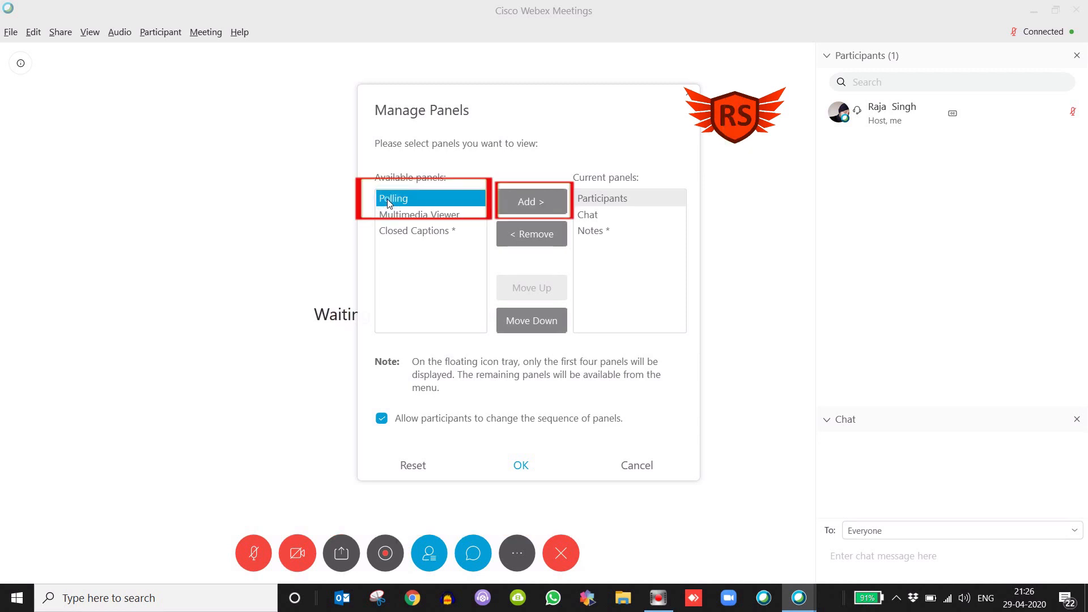
{"action": "left_click", "coordinate": [524, 203]}
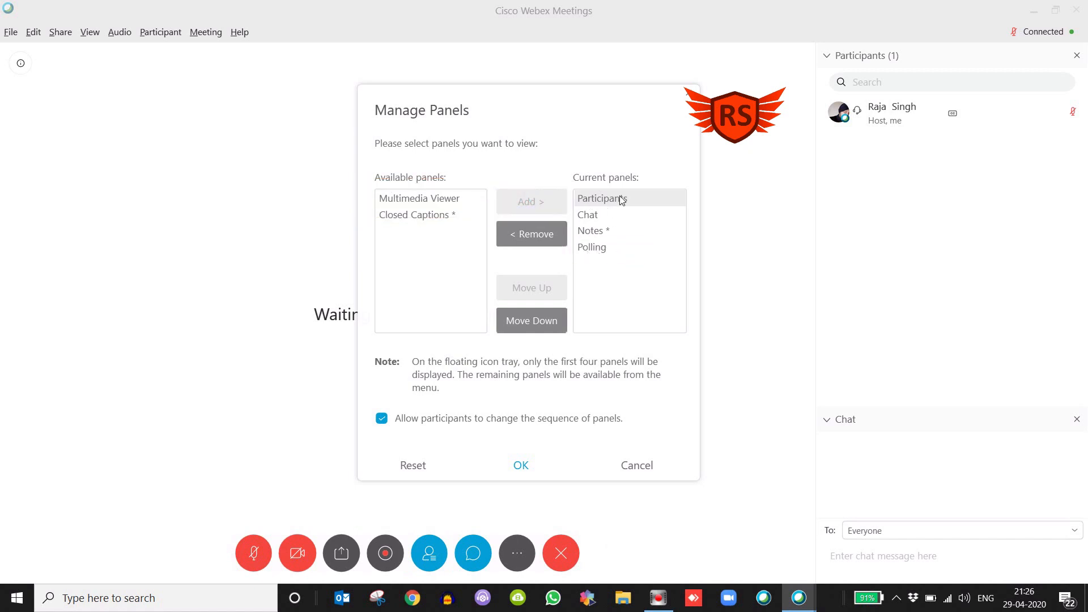
{"action": "left_click", "coordinate": [526, 464]}
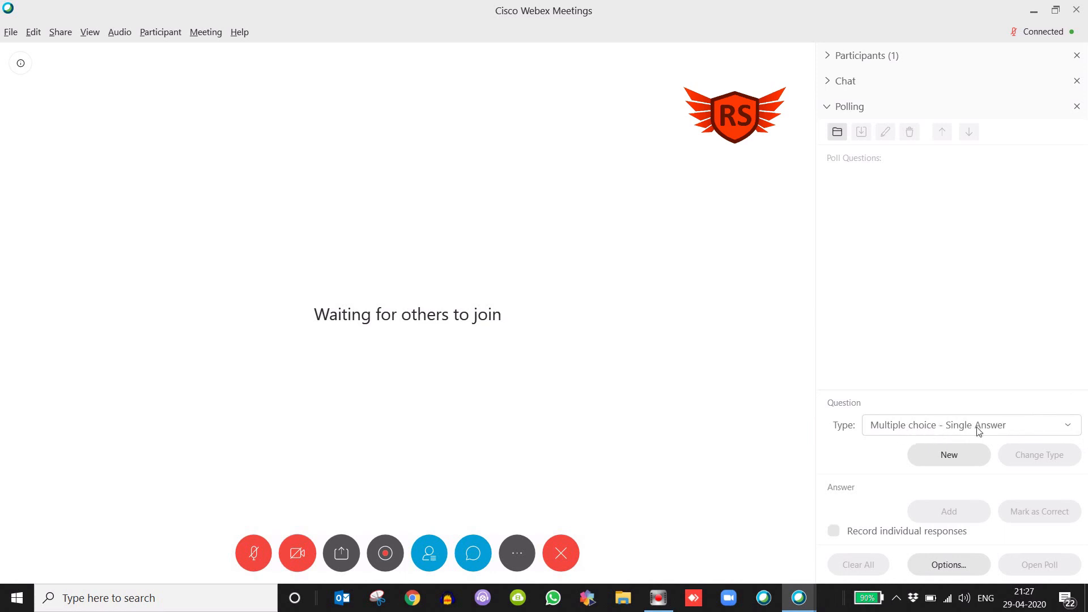
Create a poll question of type Multiple choice - Single Answer reading "Which is the fastest animal on earth"
{"action": "left_click", "coordinate": [1070, 427]}
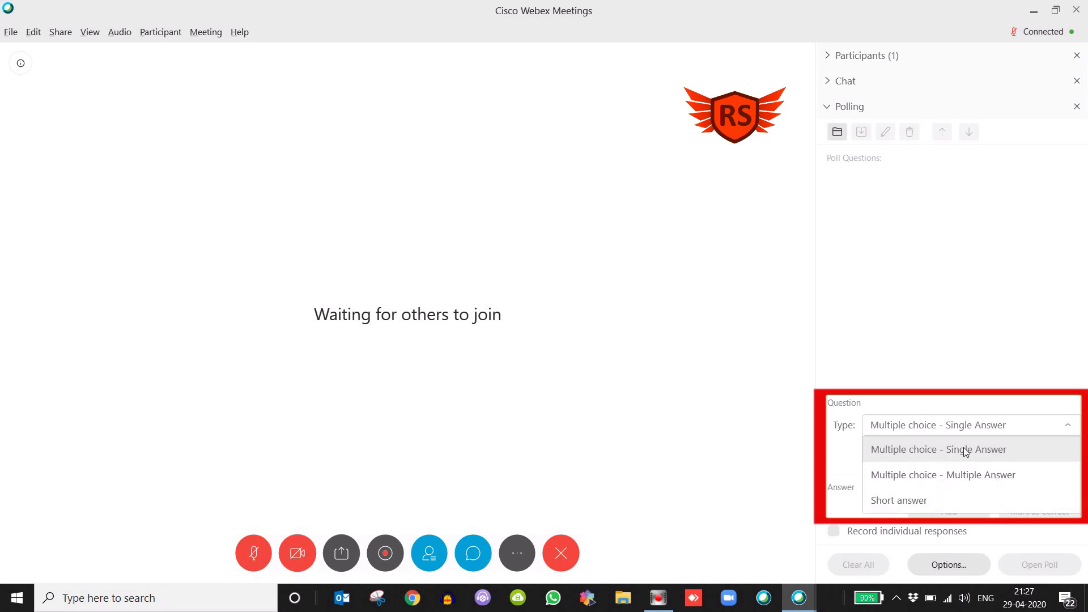
{"action": "left_click", "coordinate": [934, 457]}
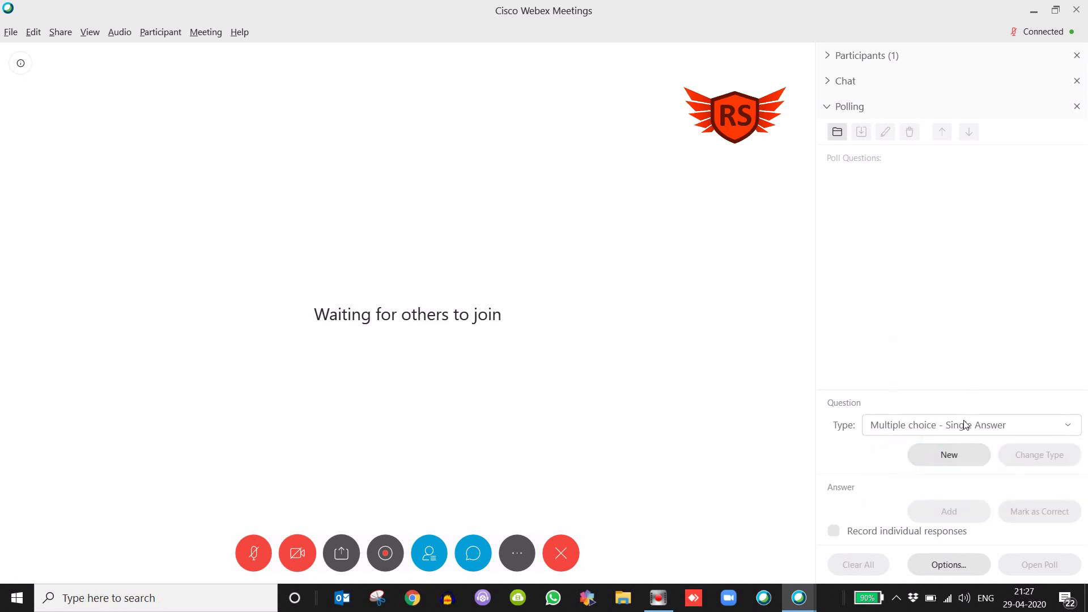
{"action": "left_click", "coordinate": [951, 455]}
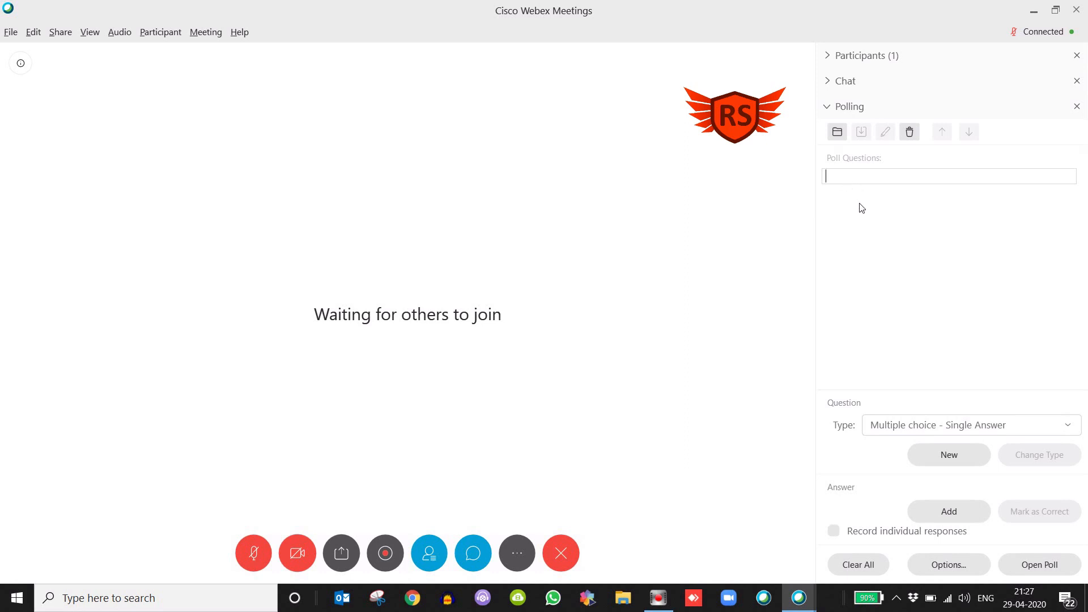
{"action": "type", "text": "Wh"}
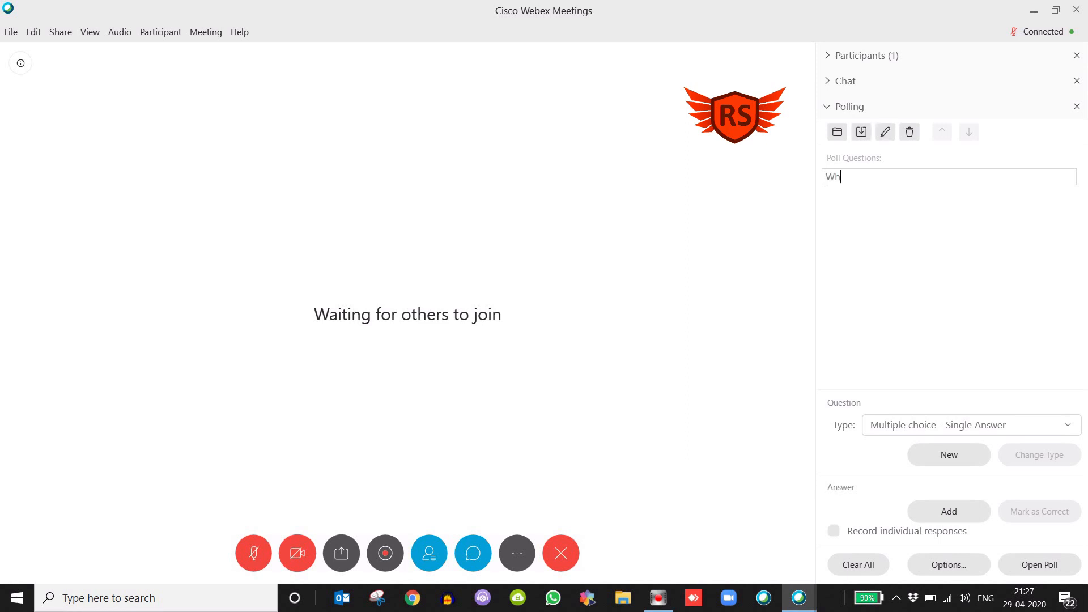
{"action": "type", "text": "ich is the "}
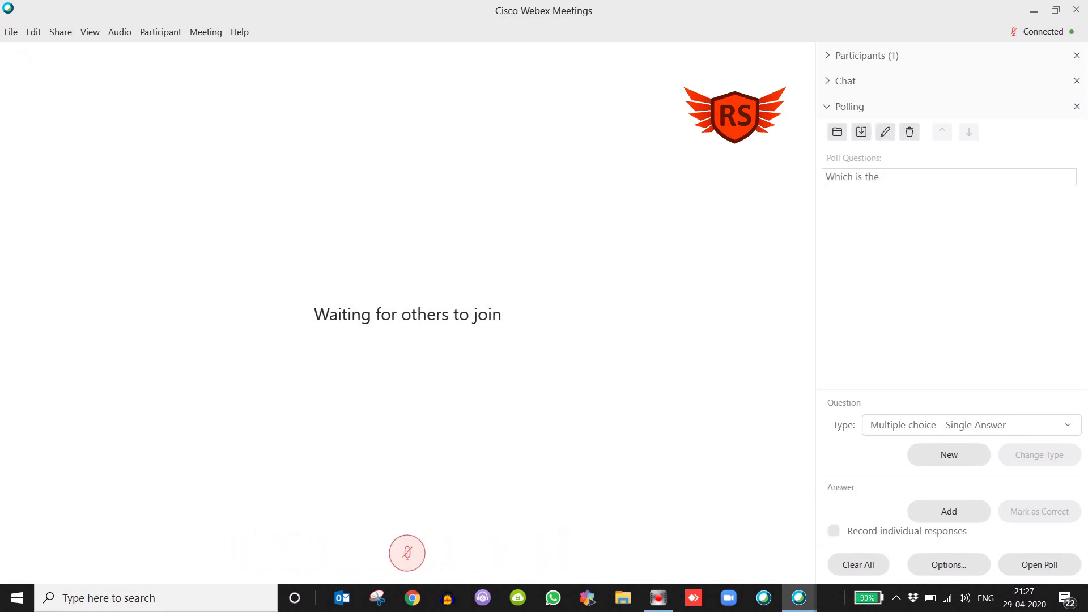
{"action": "type", "text": "fastest animal on earth"}
{"action": "key", "text": "Return"}
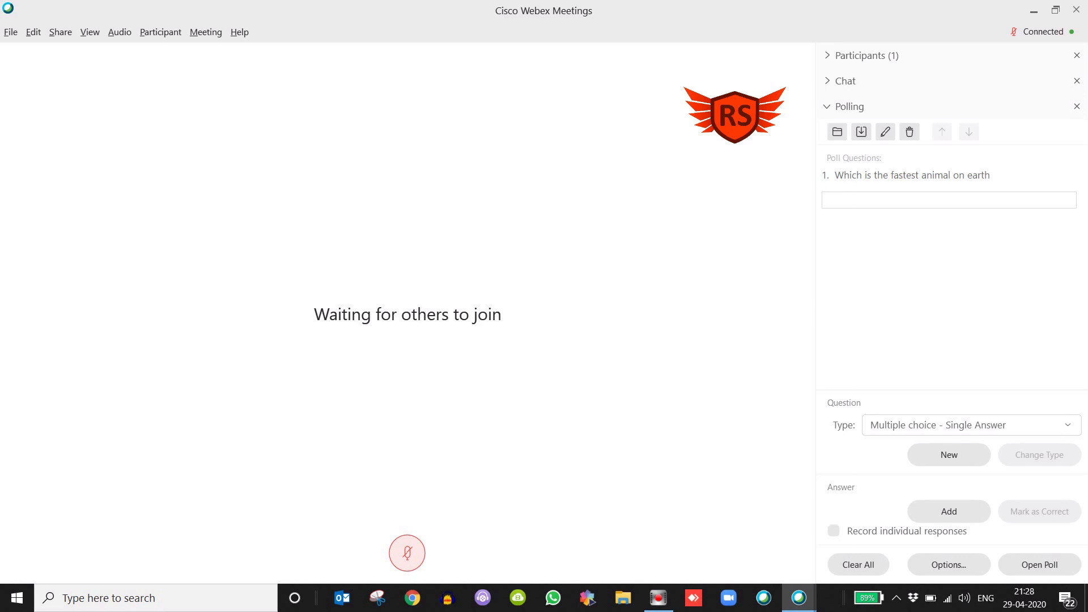
Add the answers lion, elephant, cheetah and tiger to the question, and mark cheetah as correct
{"action": "type", "text": "lion"}
{"action": "key", "text": "Return"}
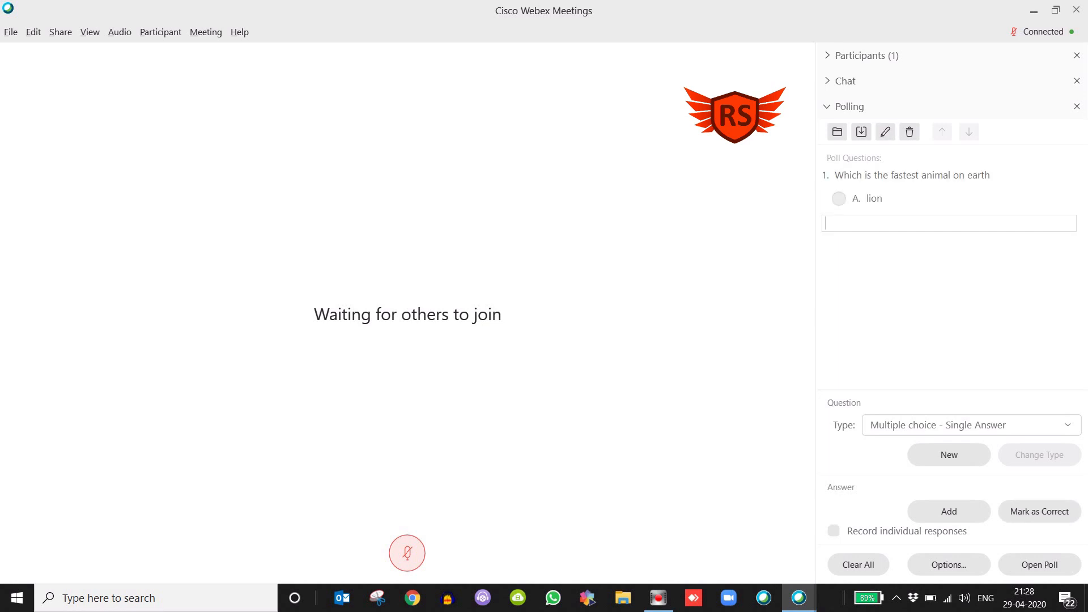
{"action": "type", "text": "elephant"}
{"action": "key", "text": "Return"}
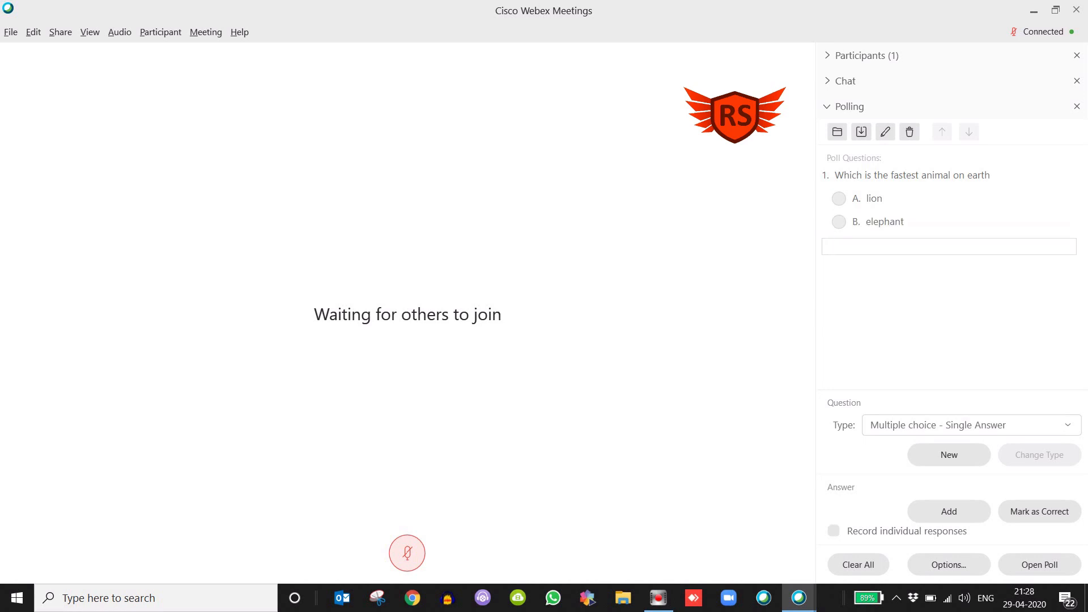
{"action": "type", "text": "cheetah"}
{"action": "key", "text": "Return"}
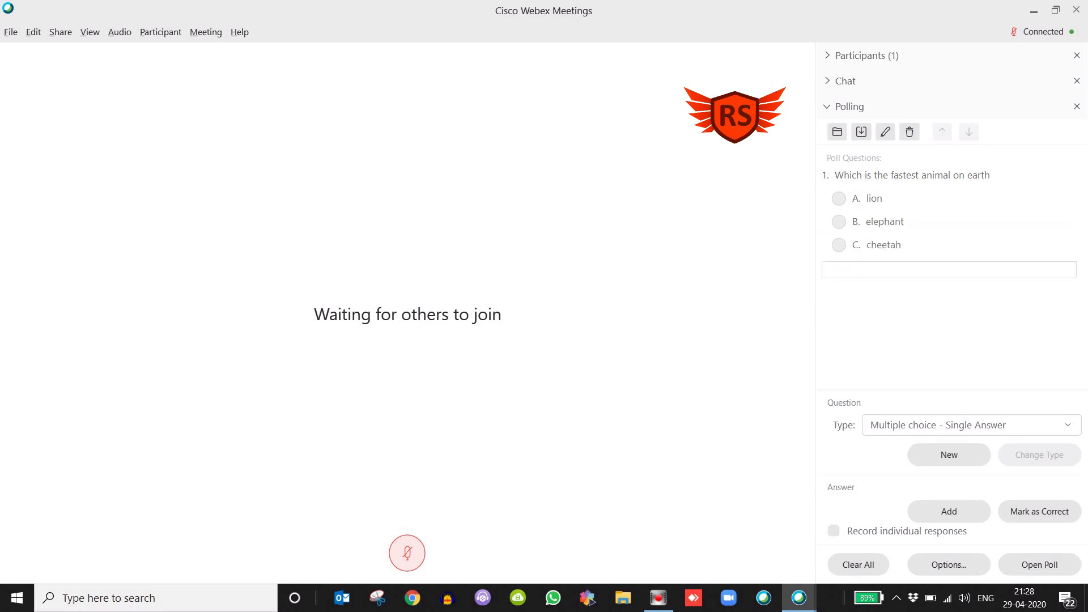
{"action": "type", "text": "tiger"}
{"action": "key", "text": "Return"}
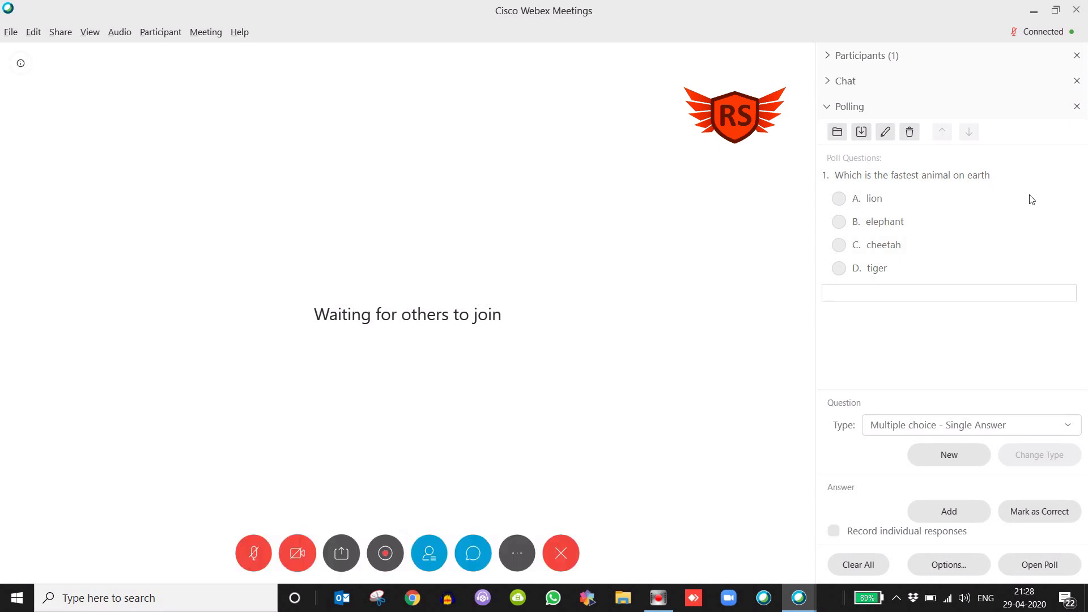
{"action": "left_click", "coordinate": [892, 248]}
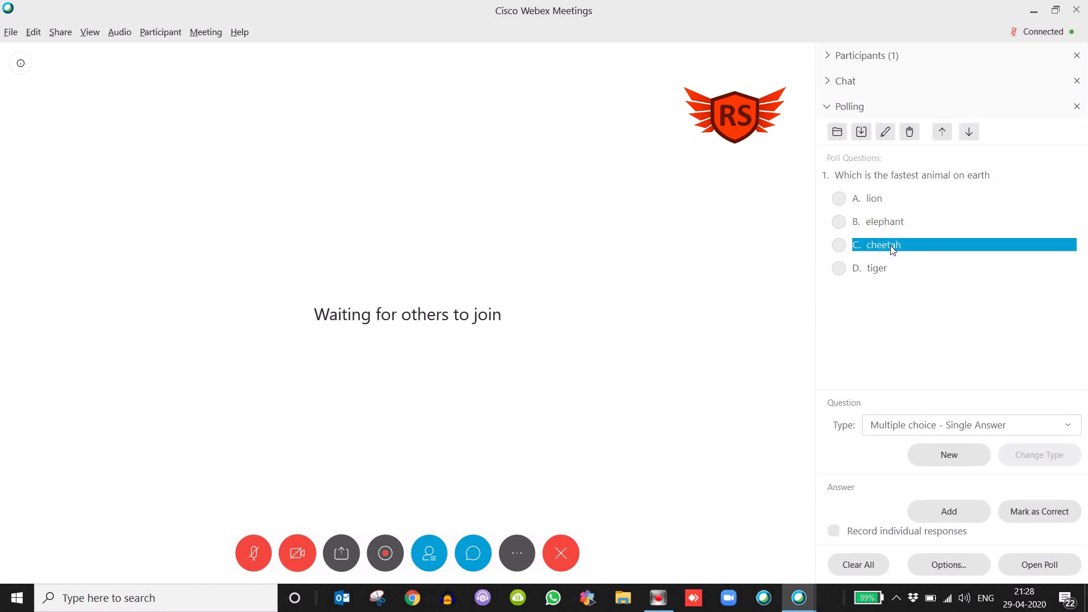
{"action": "left_click", "coordinate": [1039, 515]}
Set the polling timer's alarm to 1 minute in the polling options
{"action": "left_click", "coordinate": [950, 567]}
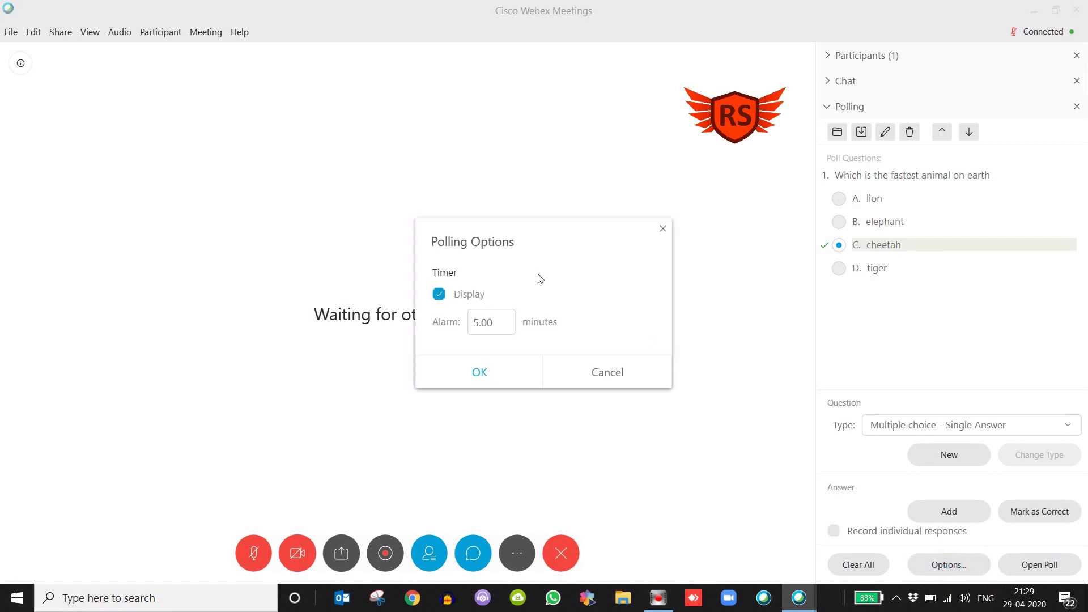
{"action": "left_click_drag", "start_coordinate": [531, 228], "coordinate": [508, 152]}
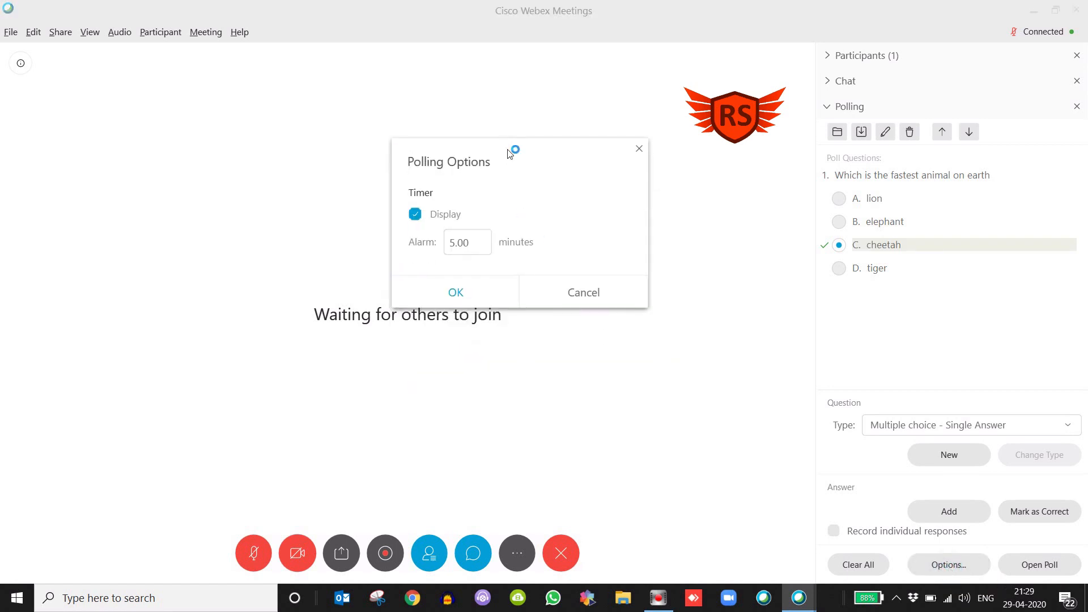
{"action": "double_click", "coordinate": [462, 248]}
{"action": "left_click", "coordinate": [450, 244]}
{"action": "key", "text": "Delete"}
{"action": "type", "text": "1"}
{"action": "left_click", "coordinate": [474, 291]}
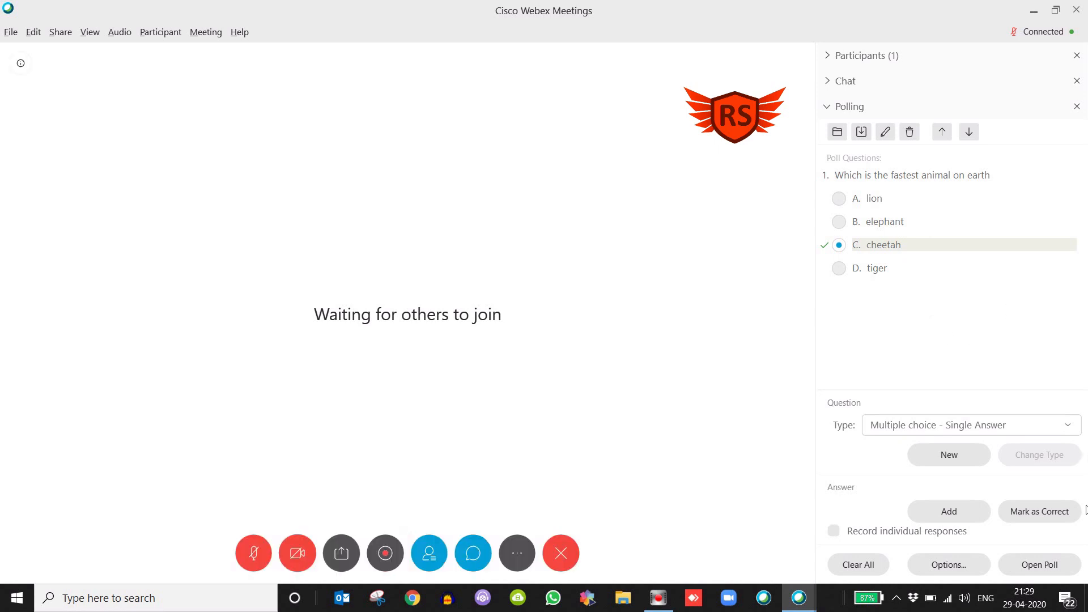
Open the poll to attendees and check the attendee status details
{"action": "left_click", "coordinate": [1030, 566]}
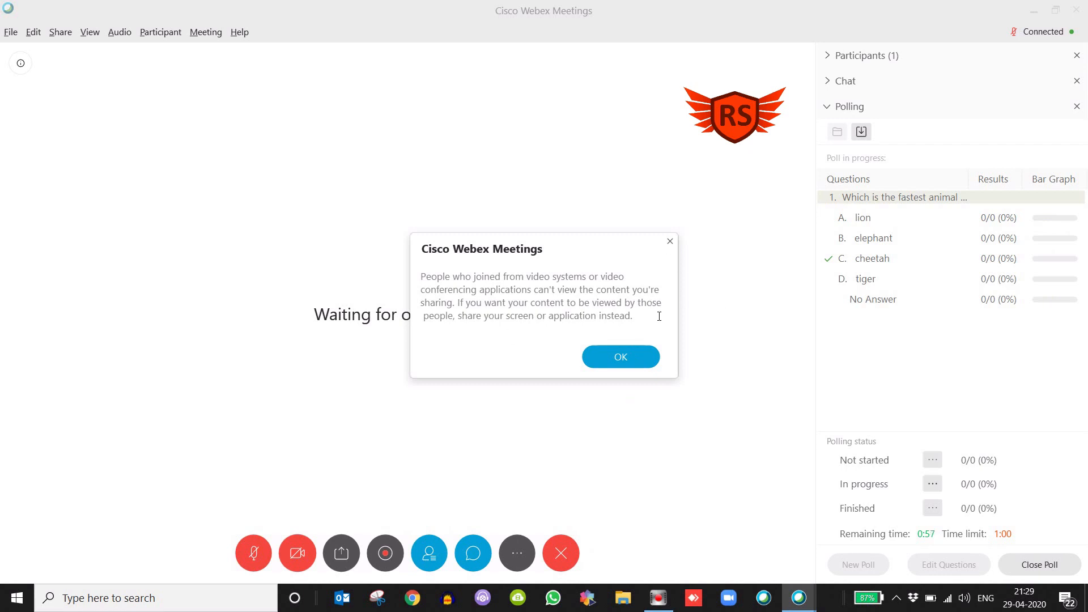
{"action": "left_click", "coordinate": [628, 359]}
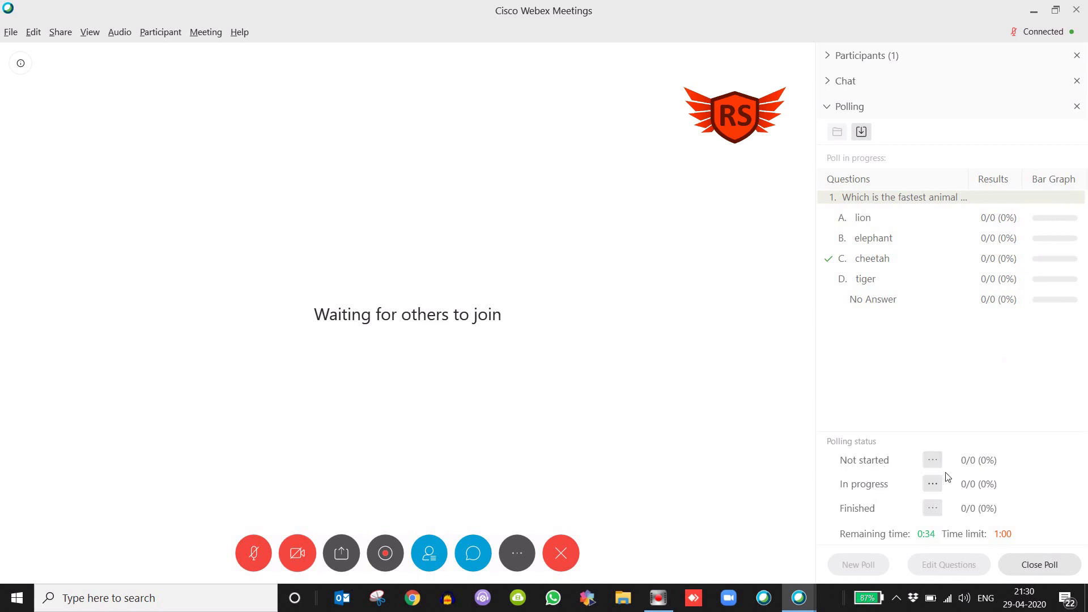
{"action": "left_click", "coordinate": [931, 460]}
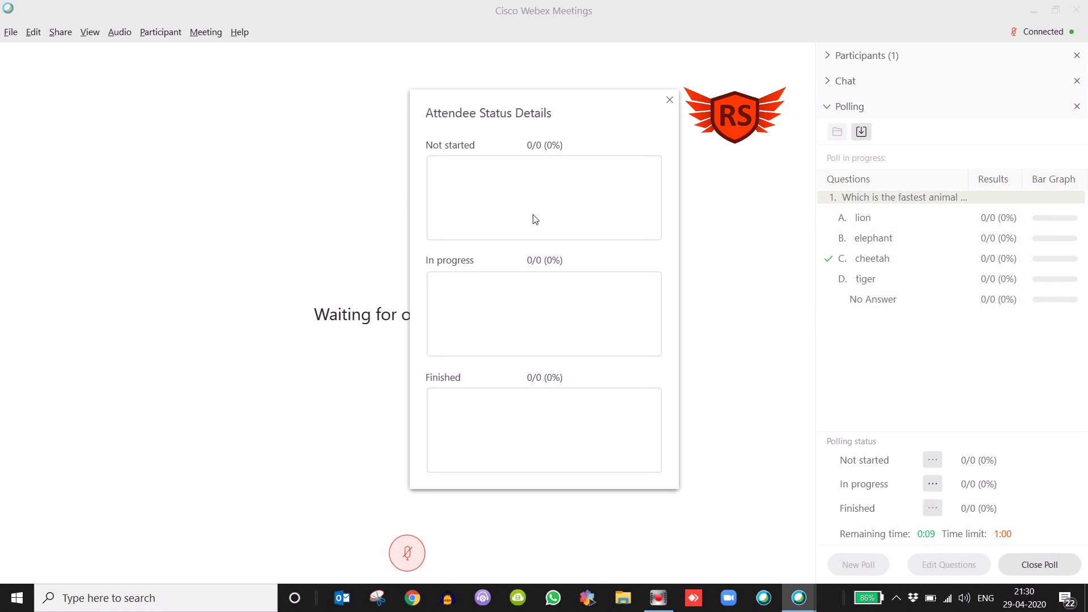
{"action": "left_click", "coordinate": [670, 100]}
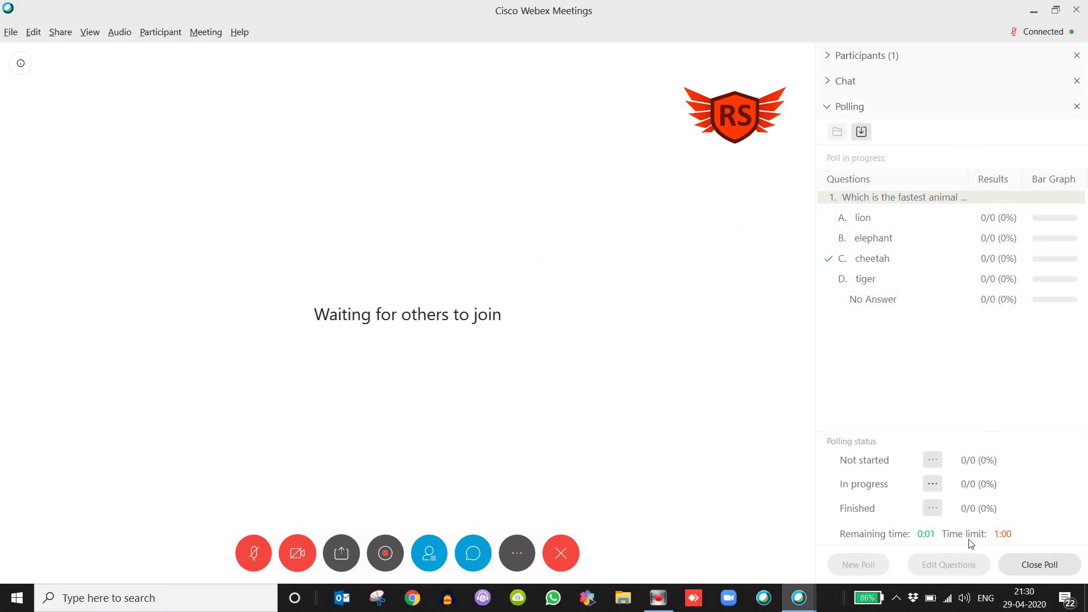
Close the poll and share the poll results with attendees
{"action": "left_click", "coordinate": [1056, 560]}
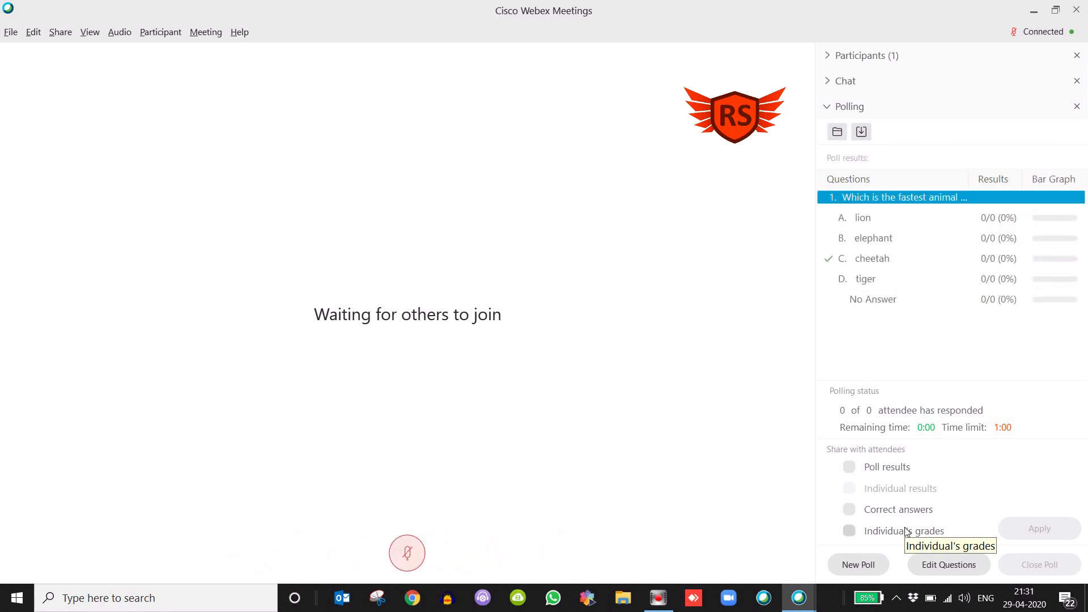
{"action": "left_click", "coordinate": [849, 467]}
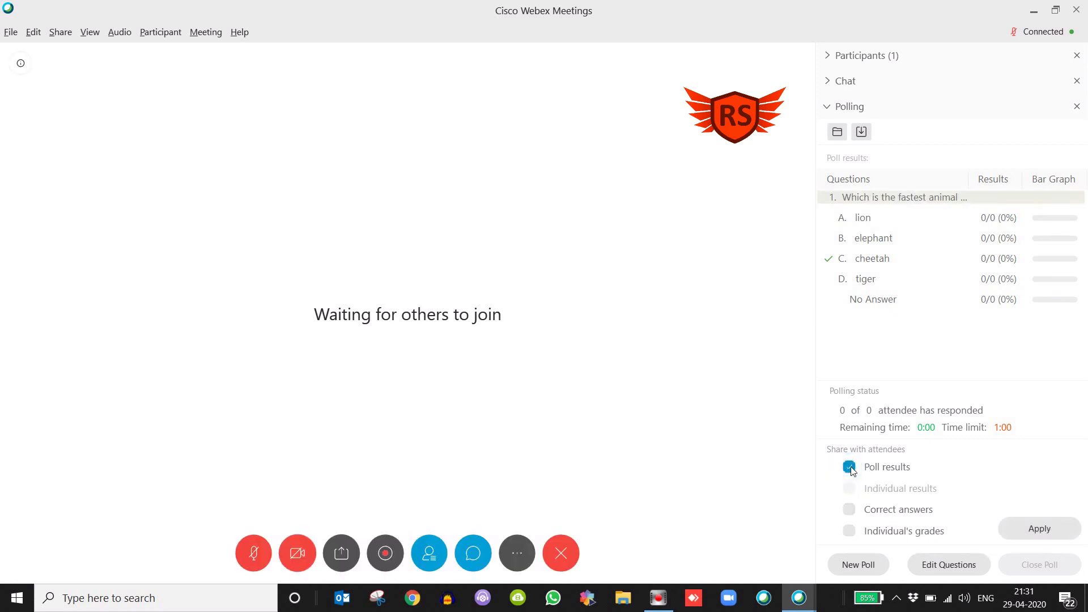
{"action": "left_click", "coordinate": [1044, 531]}
Try the correct answers and individual's grades sharing options, and reselect only poll results
{"action": "left_click", "coordinate": [848, 509]}
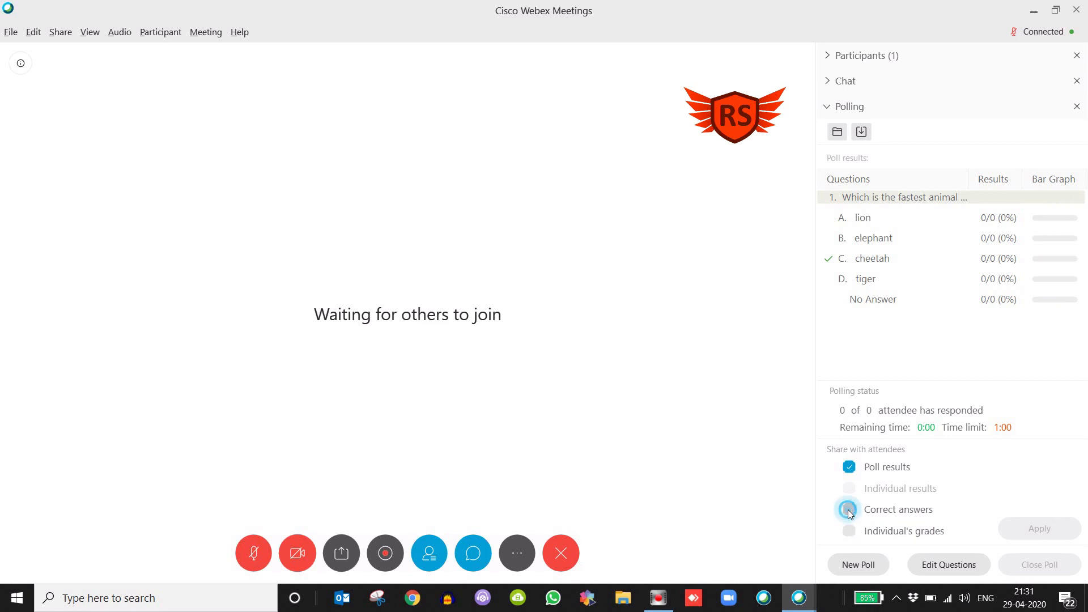
{"action": "left_click", "coordinate": [849, 467]}
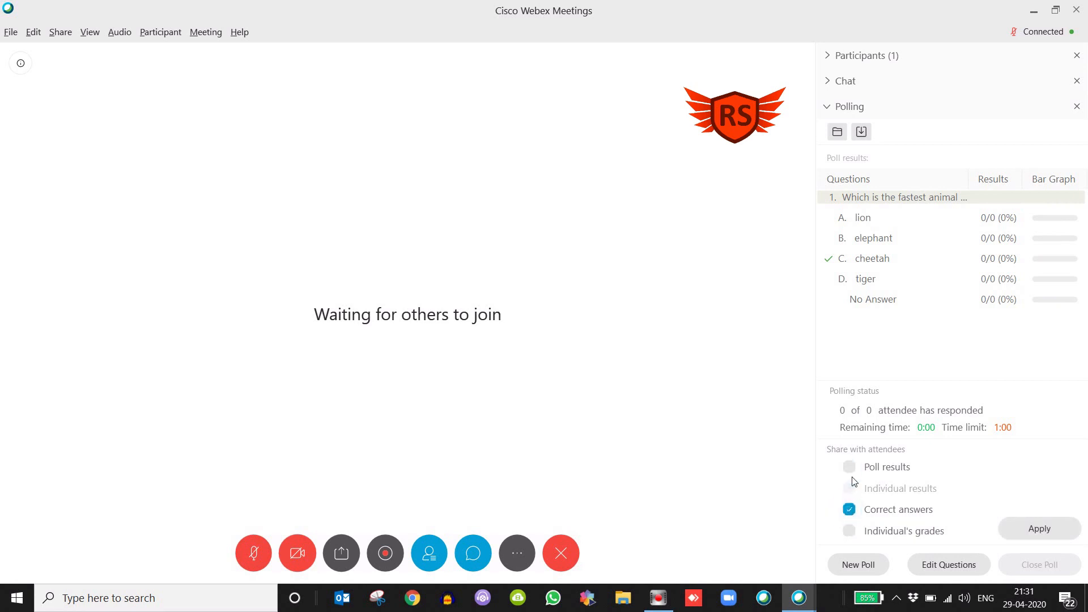
{"action": "left_click", "coordinate": [848, 510]}
{"action": "left_click", "coordinate": [852, 533]}
{"action": "left_click", "coordinate": [848, 509]}
{"action": "left_click", "coordinate": [849, 532]}
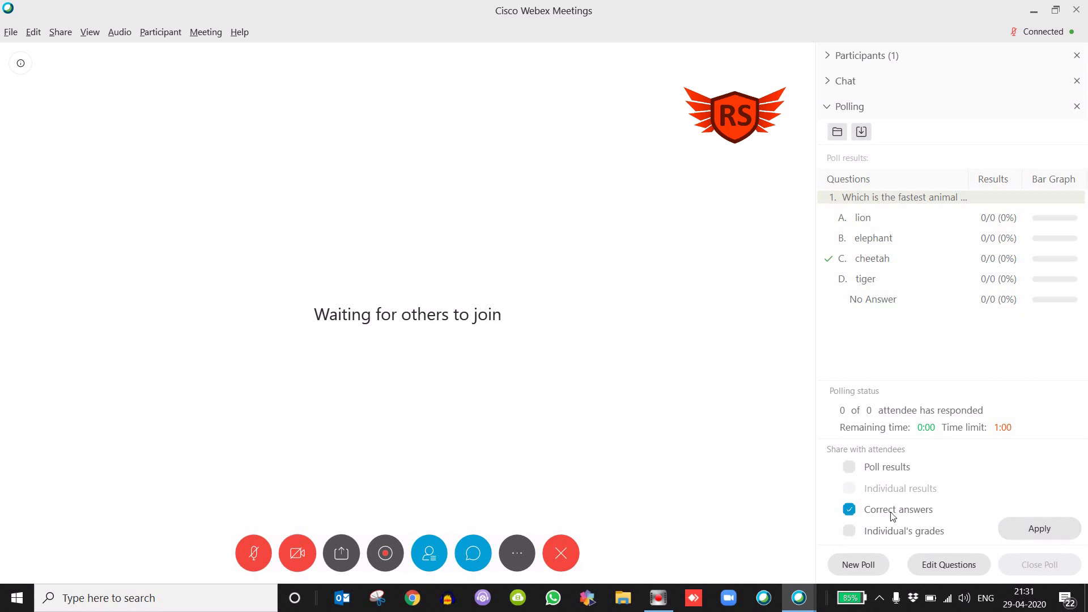
{"action": "left_click", "coordinate": [849, 509]}
{"action": "left_click", "coordinate": [850, 471]}
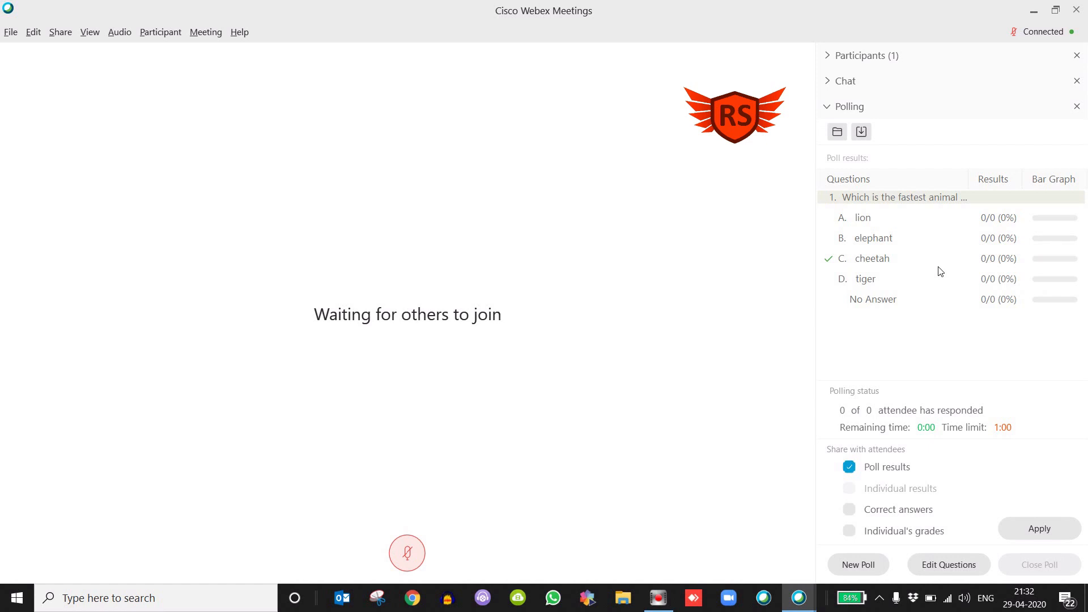
Save the poll questions to the Desktop as "Poll Test Webex" in the Poll (*.atp) format
{"action": "left_click", "coordinate": [861, 132]}
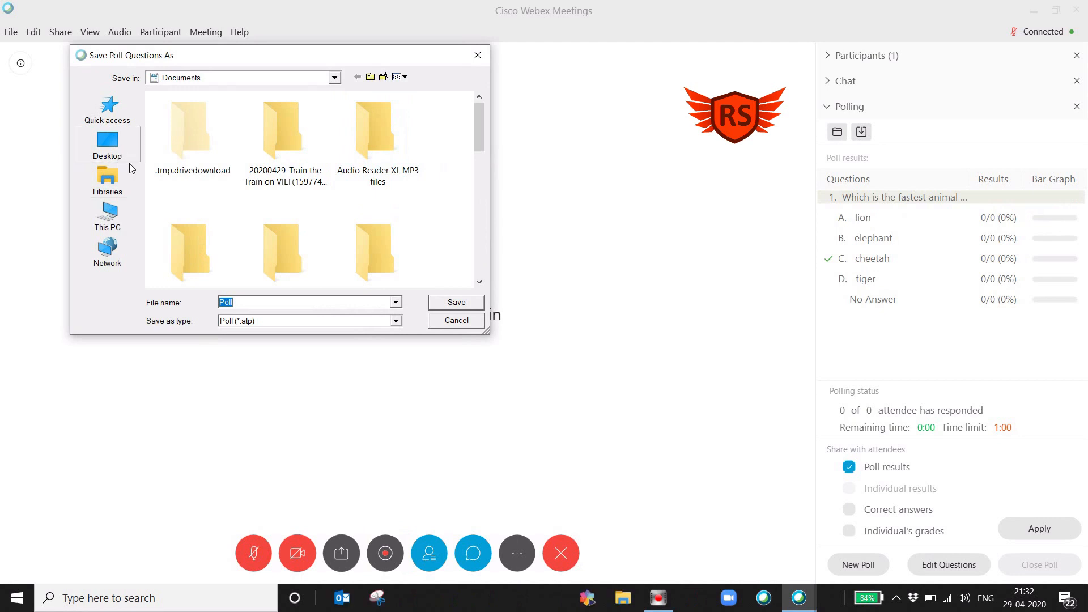
{"action": "left_click", "coordinate": [113, 148]}
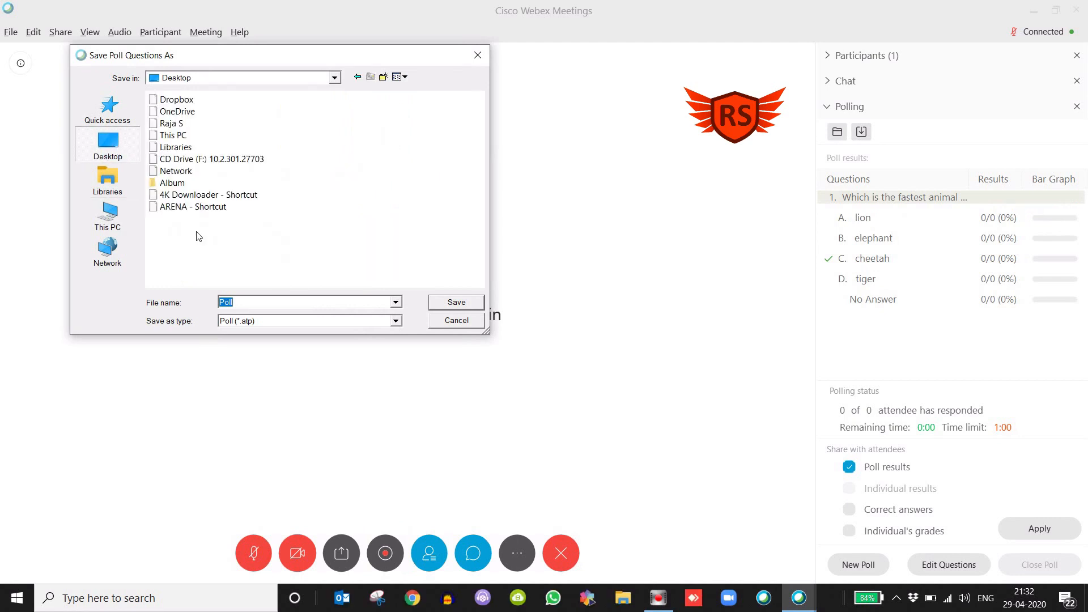
{"action": "left_click", "coordinate": [252, 305]}
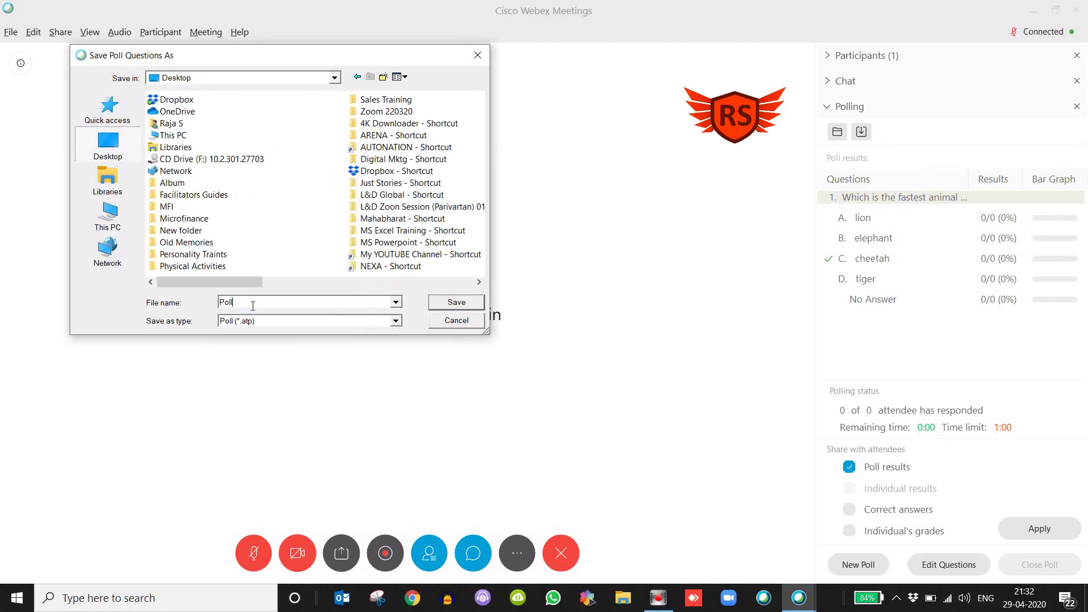
{"action": "type", "text": "Test E"}
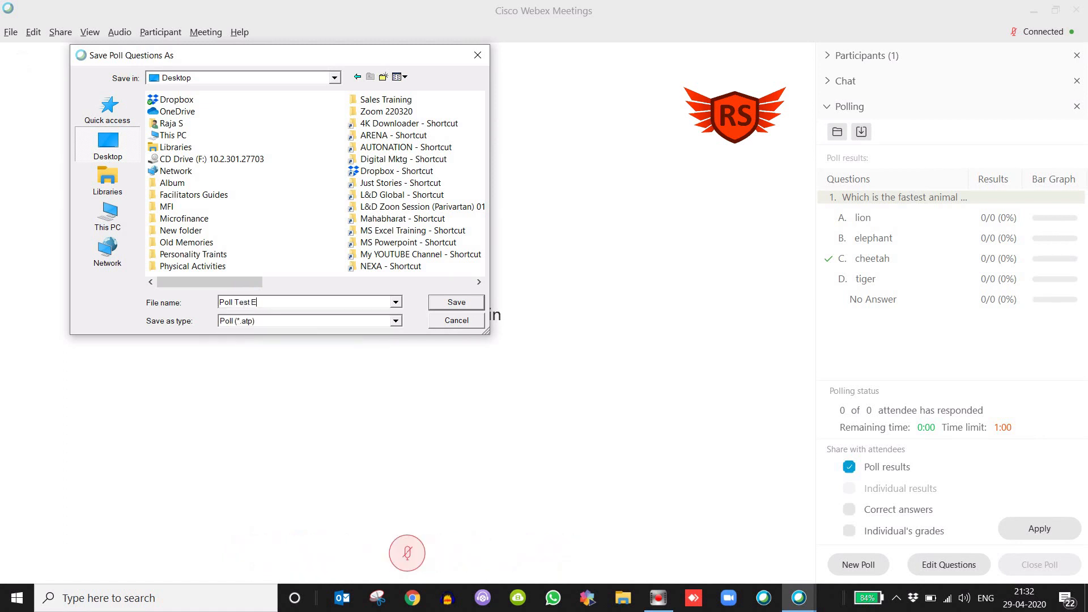
{"action": "key", "text": "BackSpace"}
{"action": "type", "text": "Webex"}
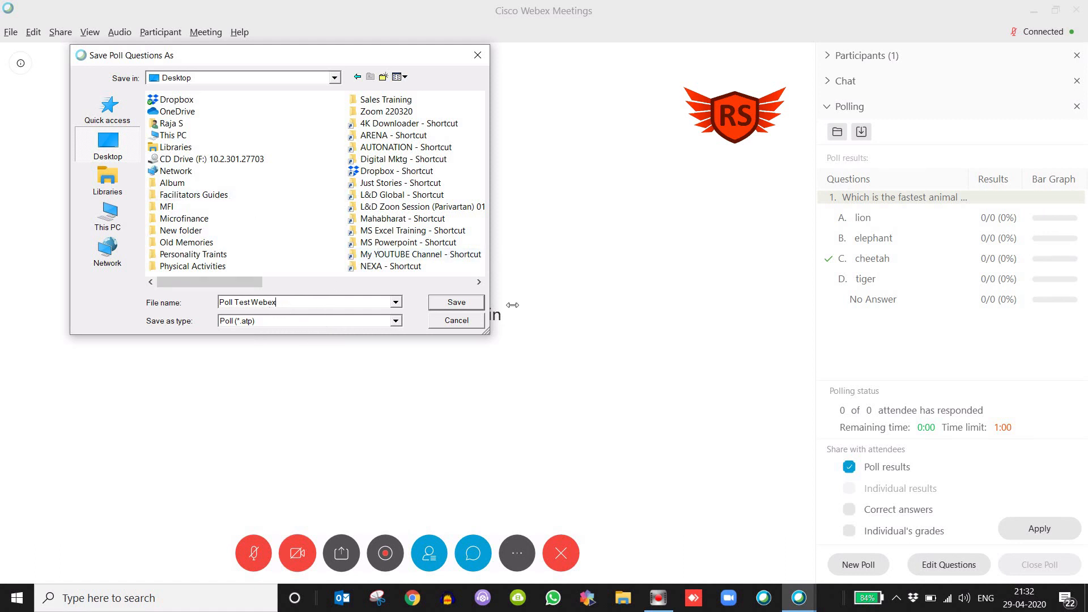
{"action": "left_click", "coordinate": [460, 305]}
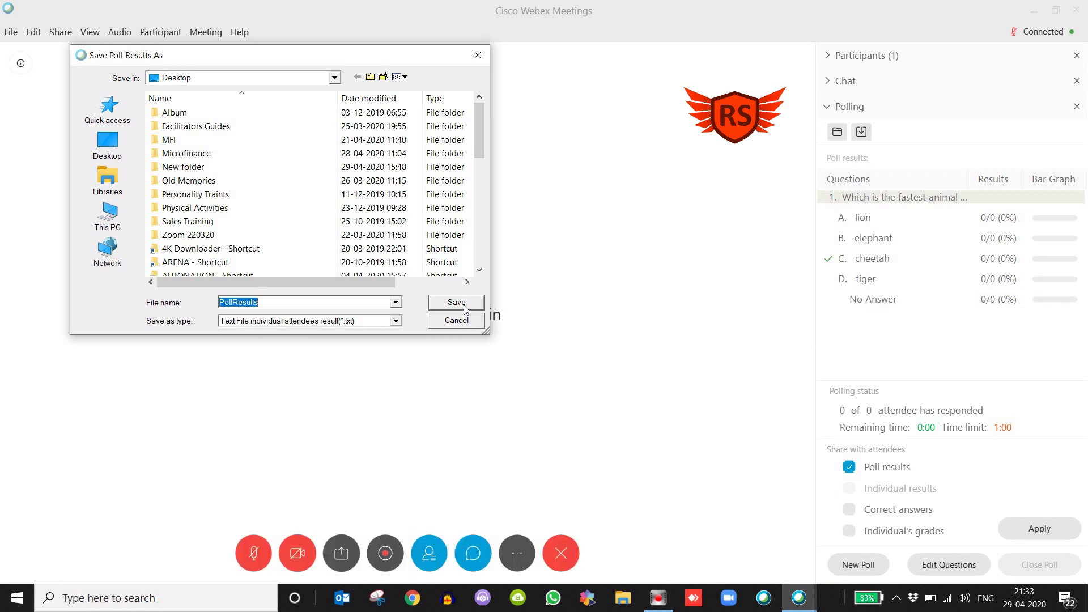
Save the poll results to the Desktop as the text file PollResults, replacing the existing file
{"action": "left_click", "coordinate": [287, 306]}
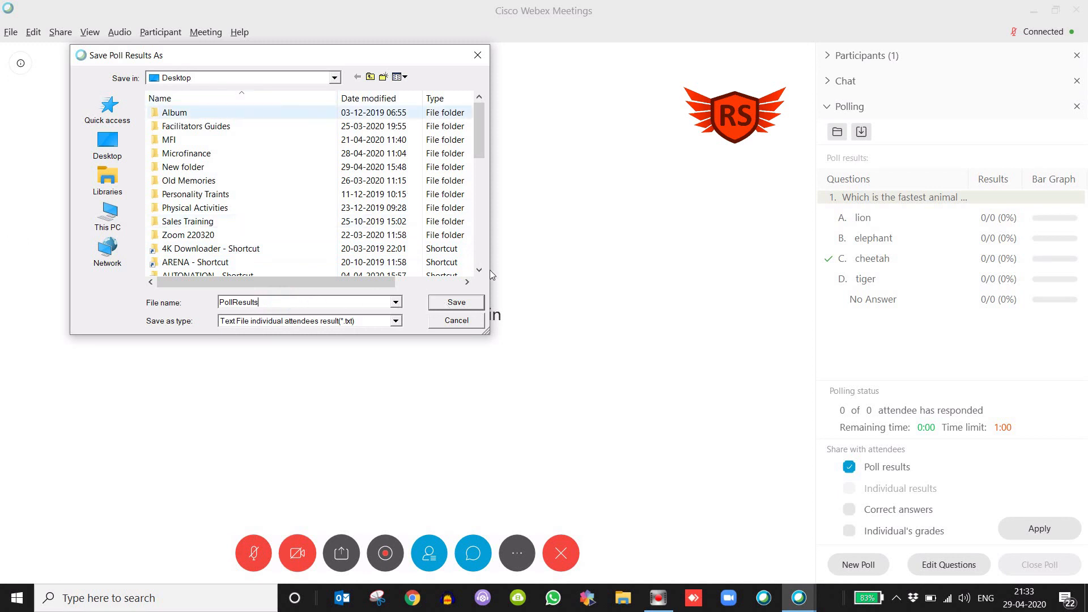
{"action": "left_click", "coordinate": [458, 304]}
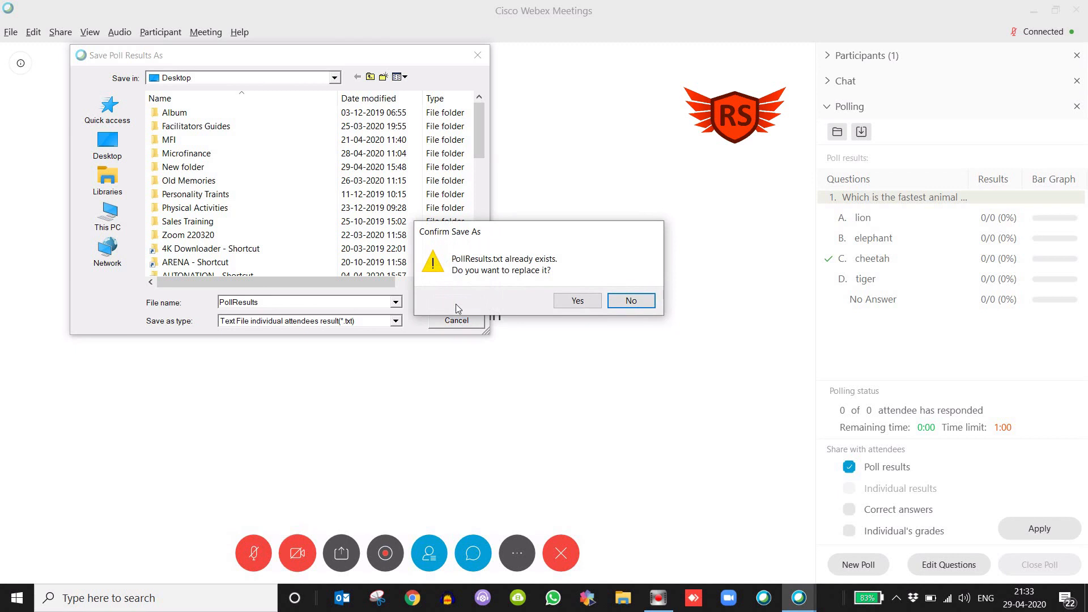
{"action": "left_click", "coordinate": [578, 301]}
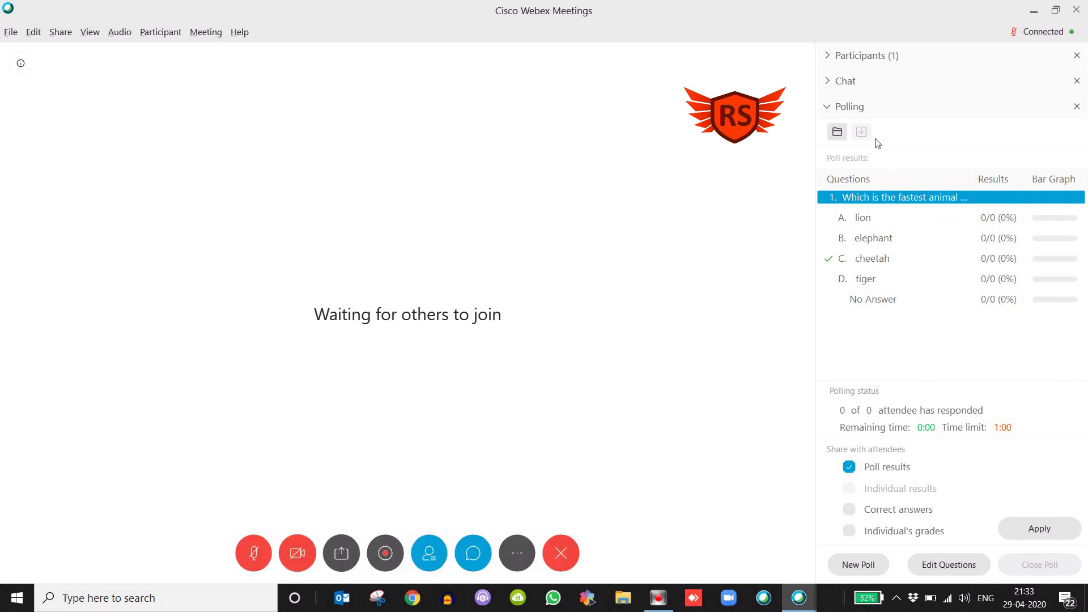
Open the saved poll questions file "Poll Test Webex.atp" from the Desktop
{"action": "left_click", "coordinate": [839, 131]}
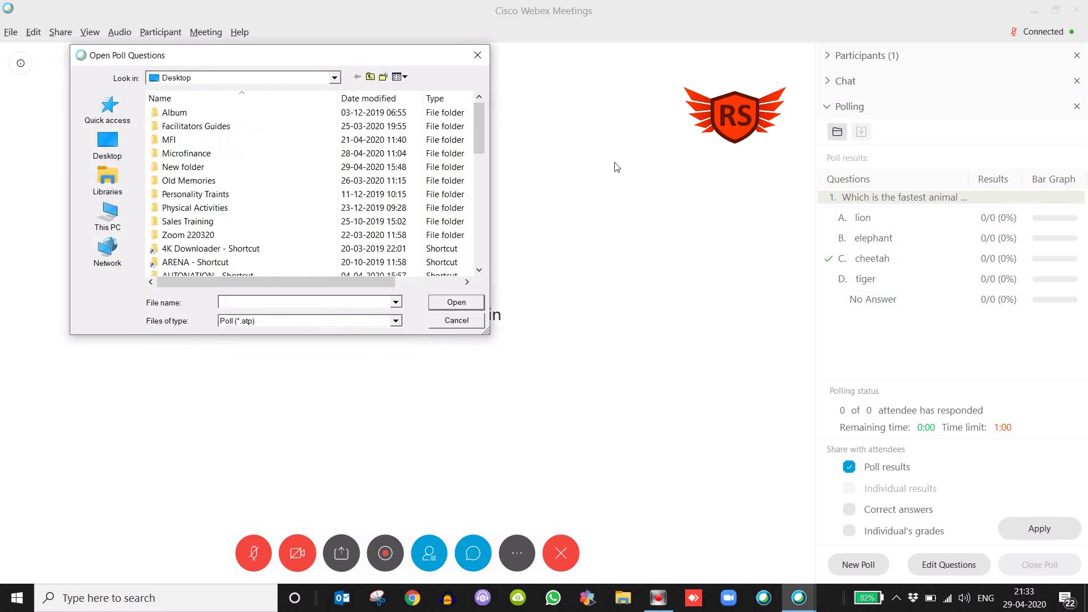
{"action": "left_click", "coordinate": [334, 80]}
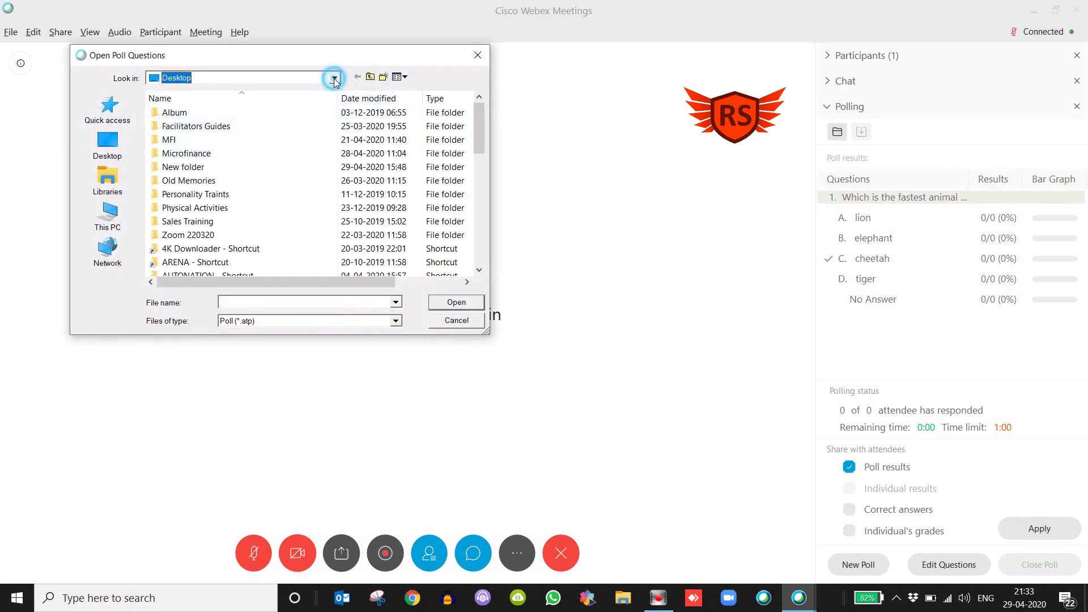
{"action": "left_click", "coordinate": [334, 80]}
{"action": "left_click", "coordinate": [278, 195]}
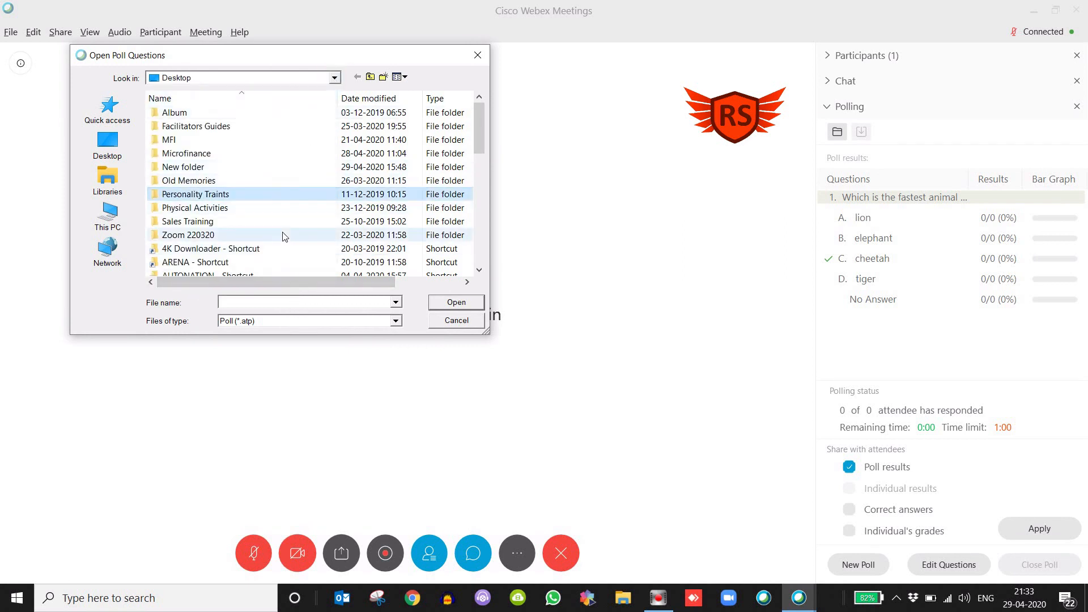
{"action": "key", "text": "p"}
{"action": "key", "text": "p"}
{"action": "key", "text": "p"}
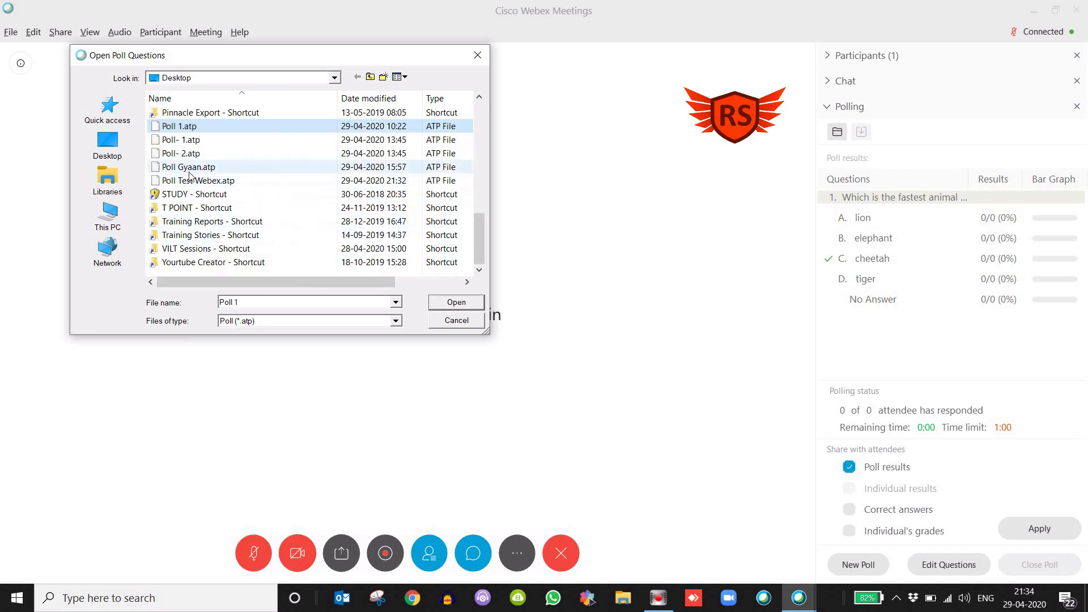
{"action": "left_click", "coordinate": [235, 181]}
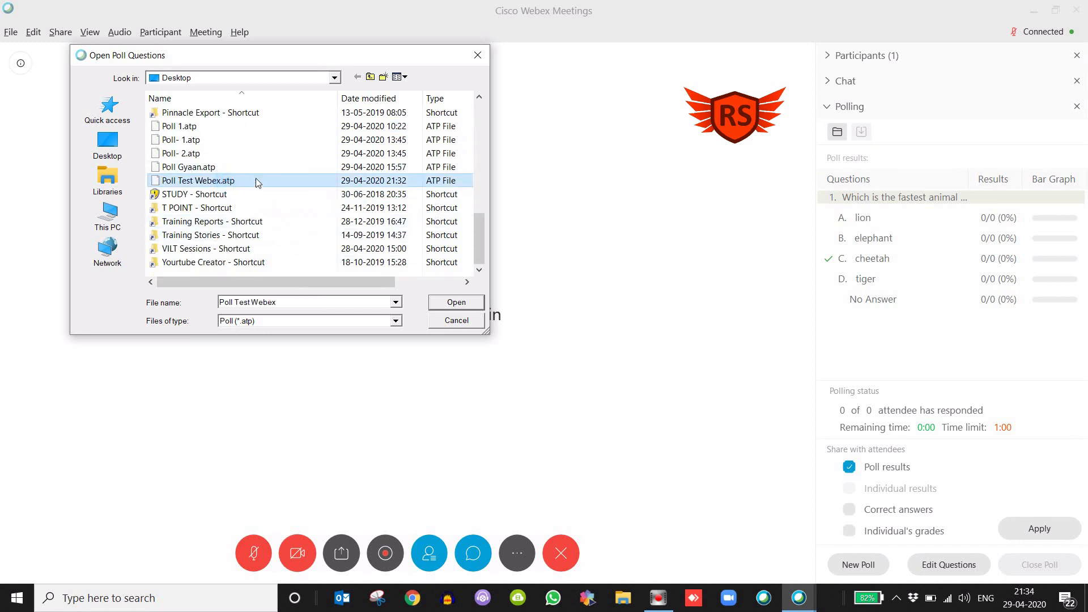
{"action": "left_click", "coordinate": [440, 304]}
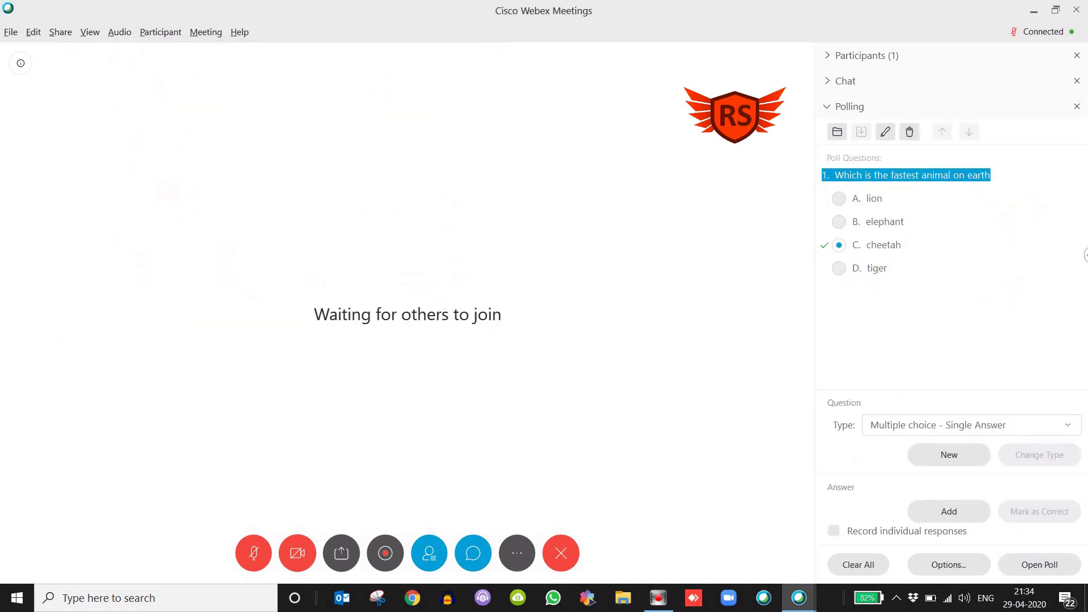